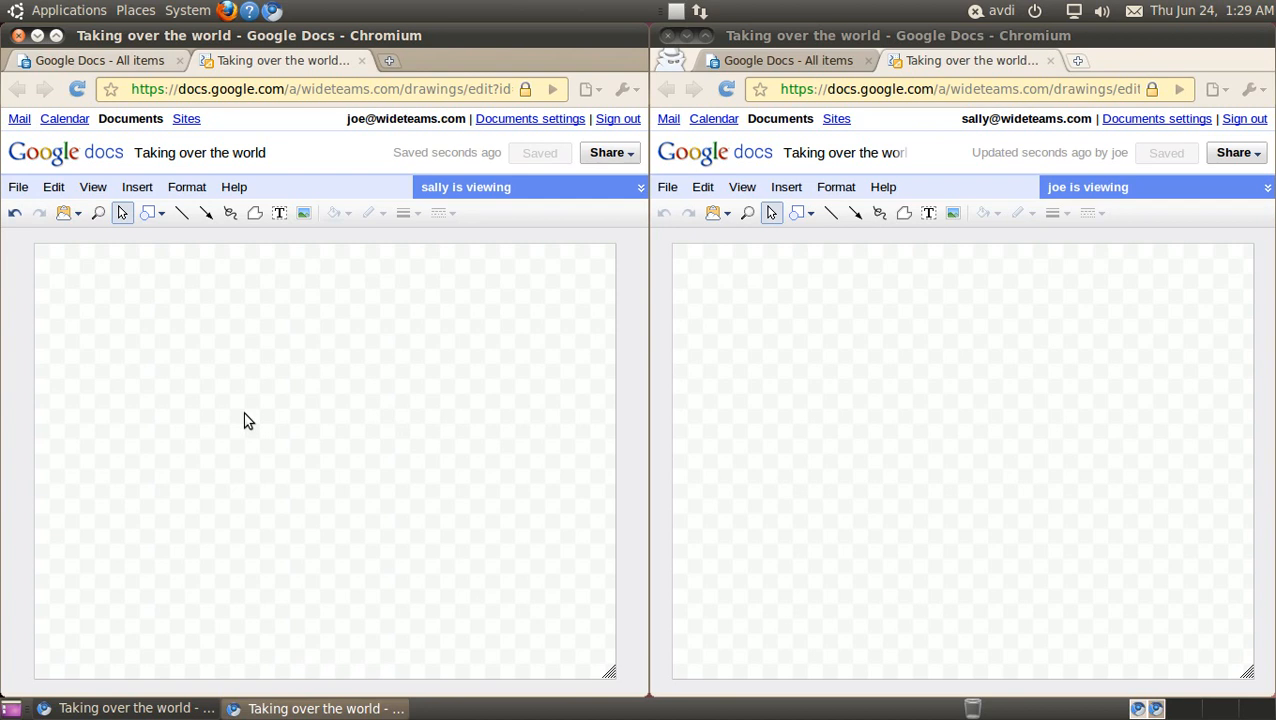
- Draw a plain rectangle in the upper-left area of the blank drawing canvas
click(152, 216)
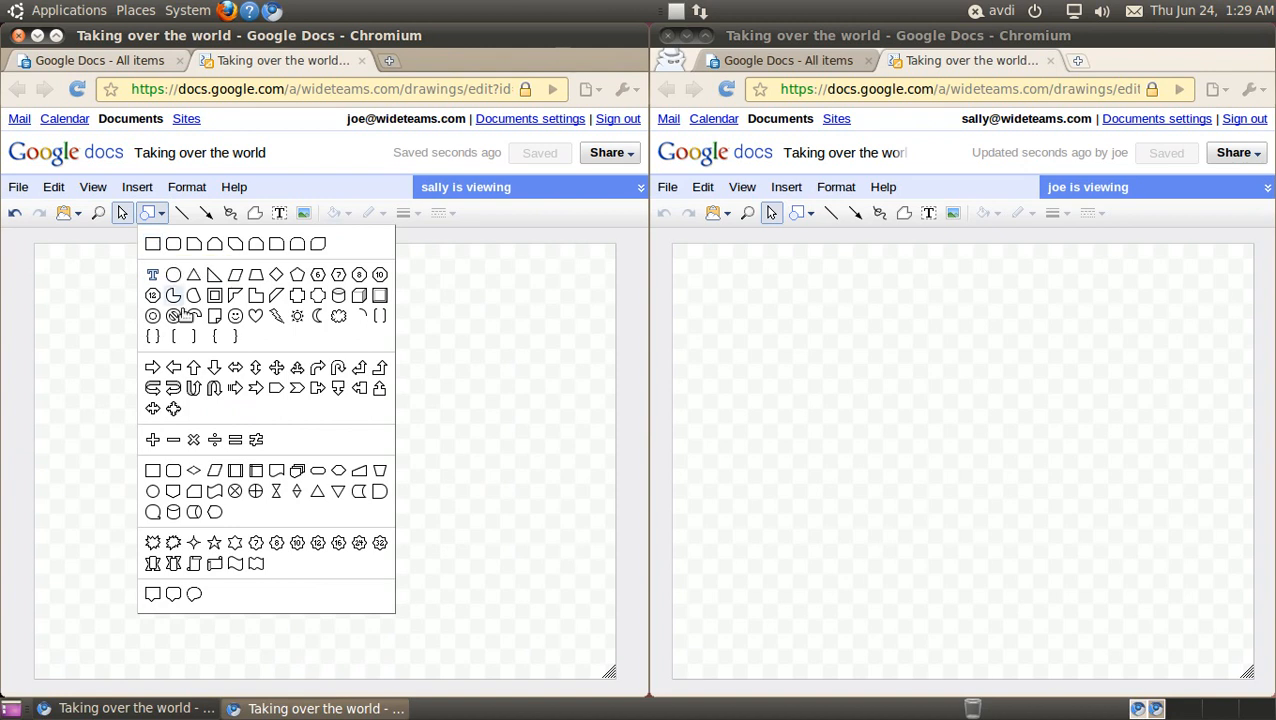
click(157, 246)
drag(87, 296, 297, 422)
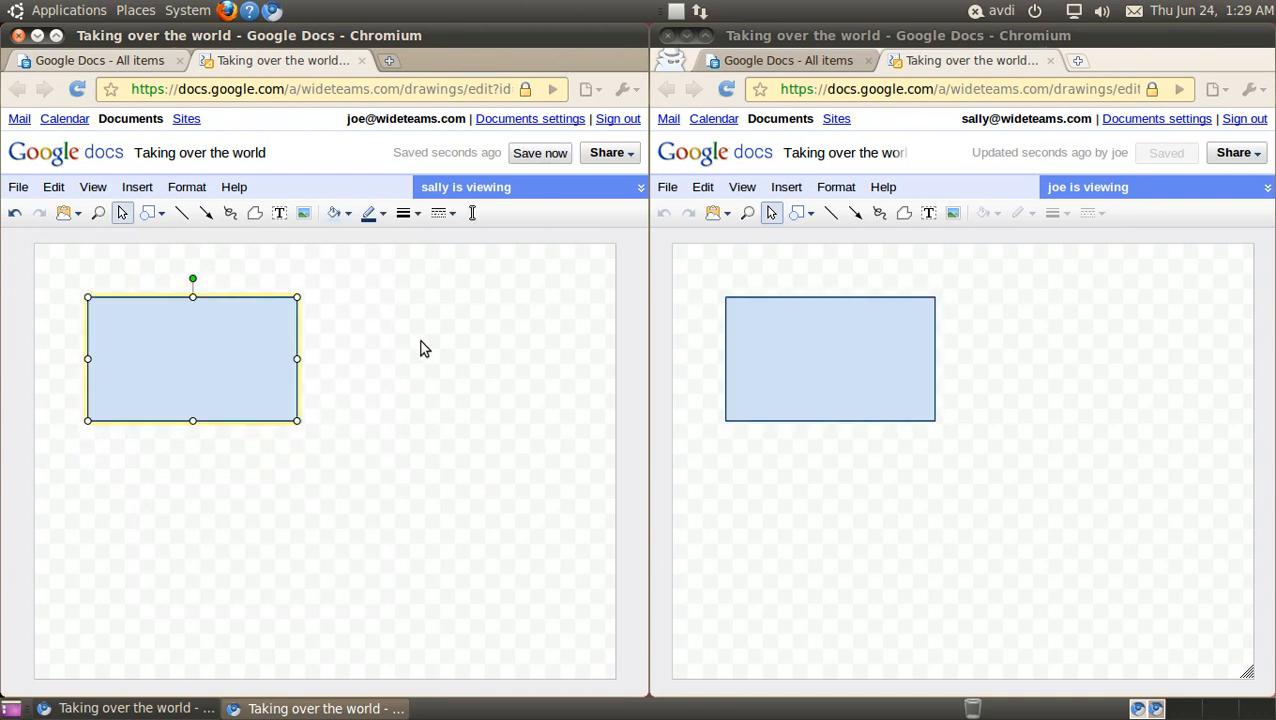
- Draw a circle near the canvas's lower edge, diagonally below and to the right of the rectangle
click(152, 215)
click(193, 248)
click(155, 216)
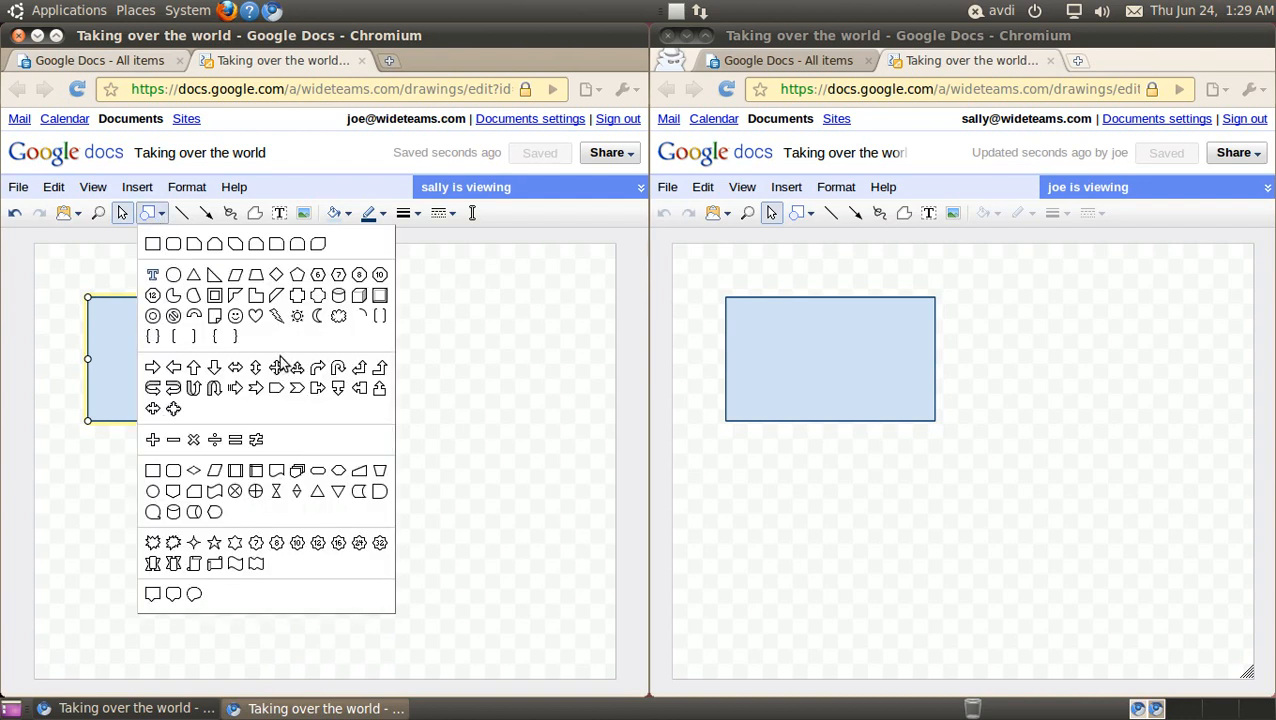
click(168, 273)
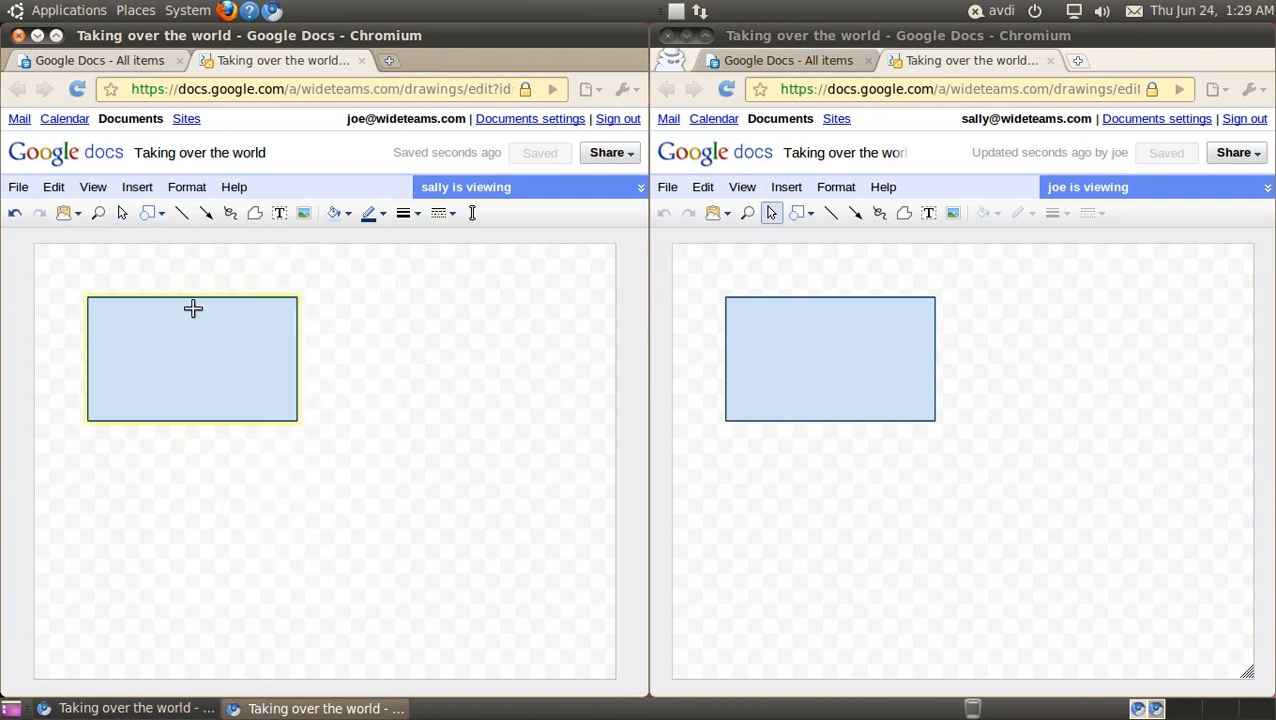
drag(389, 516, 505, 634)
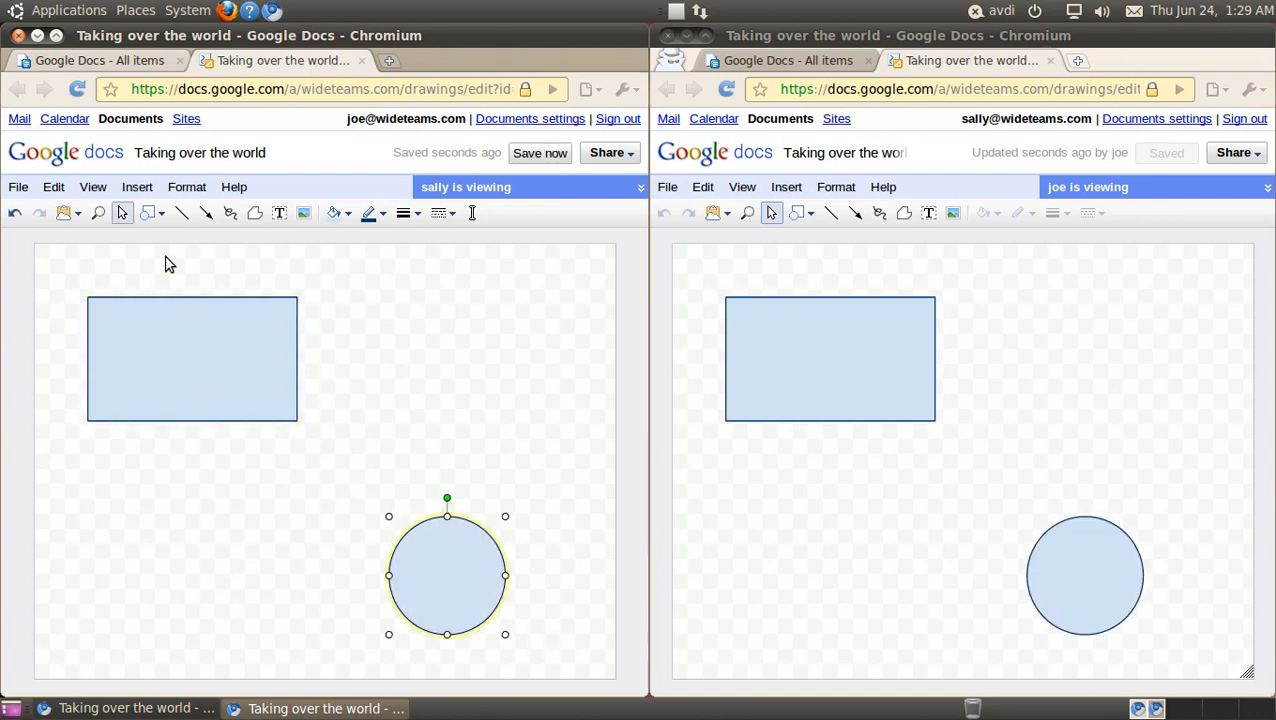
- Draw a tall, narrow left curly brace between the rectangle and the circle
click(152, 214)
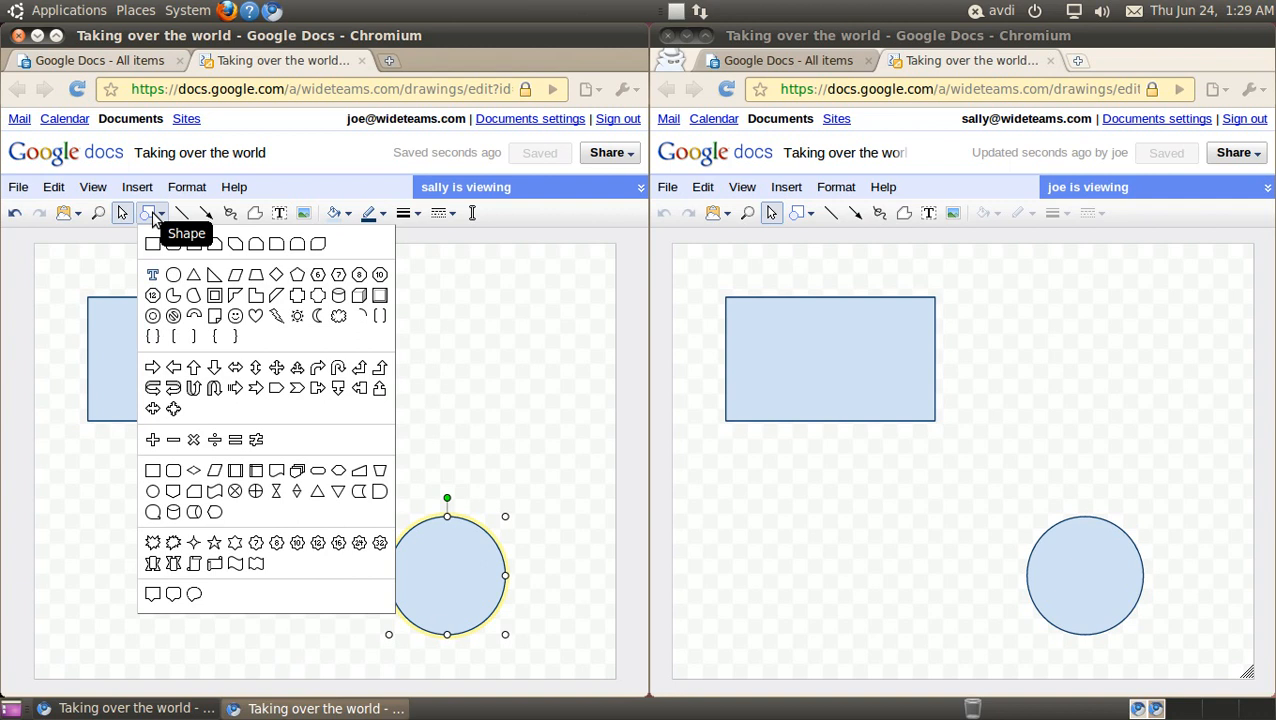
click(222, 340)
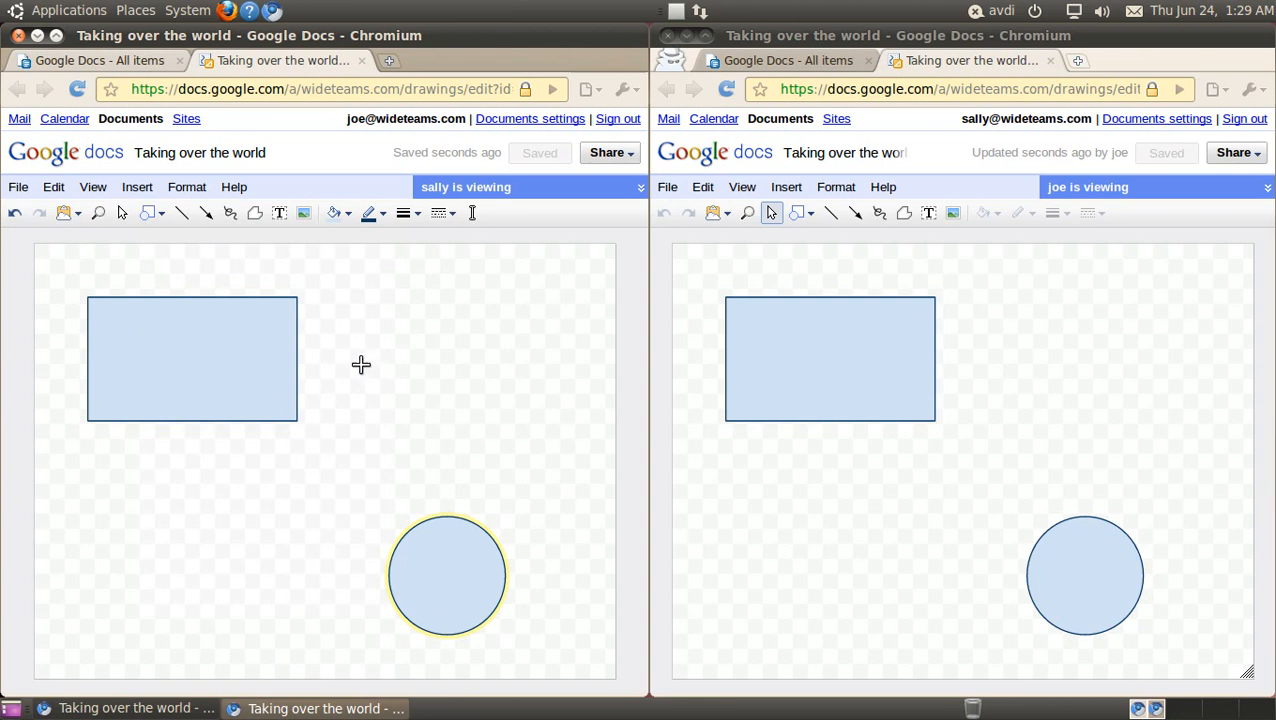
drag(336, 401, 369, 610)
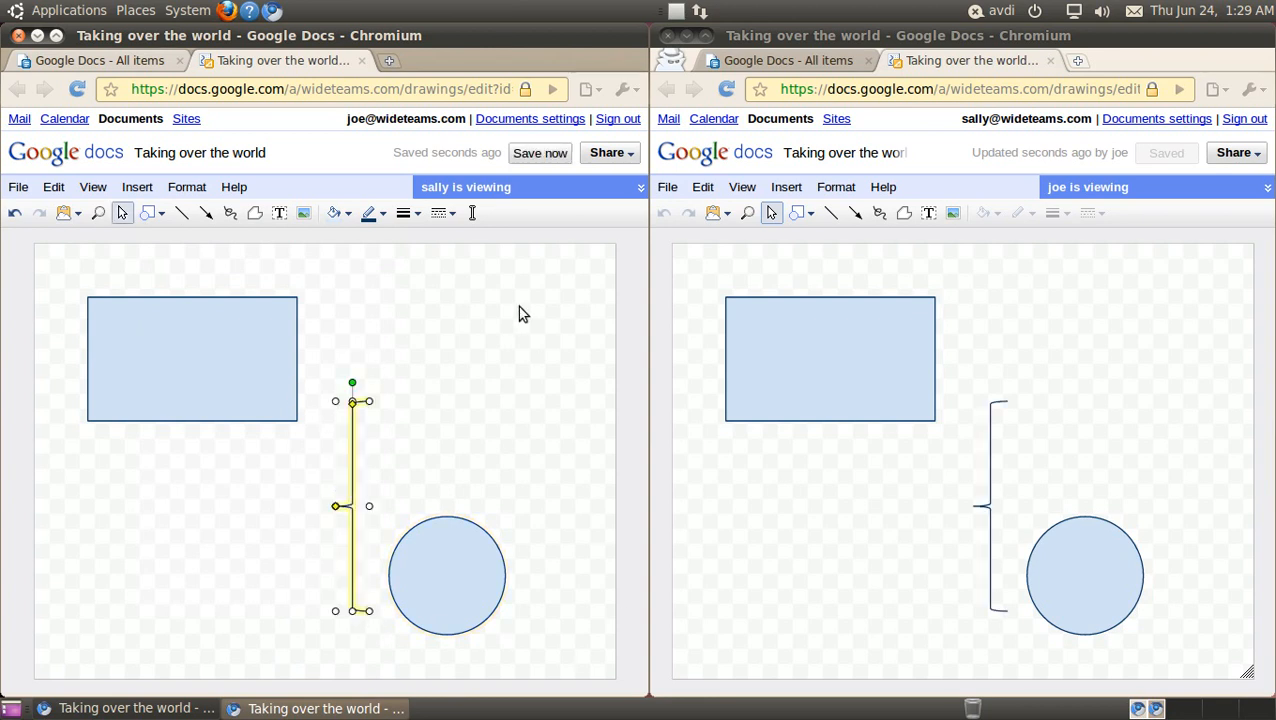
- Draw three straight lines above and to the right of the rectangle, and an arrow from the circle to the rectangle's lower-right corner
click(182, 216)
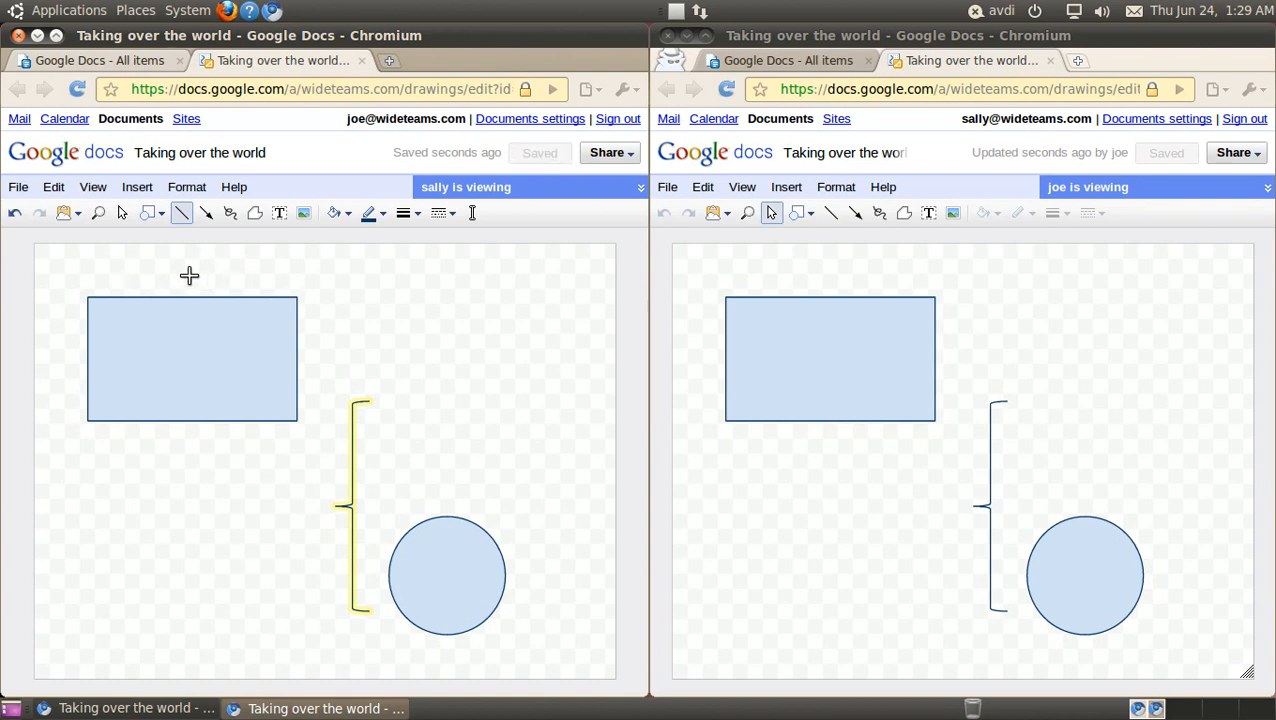
mouse_move(189, 276)
mouse_down()
mouse_move(360, 267)
mouse_move(355, 373)
mouse_move(585, 368)
mouse_up()
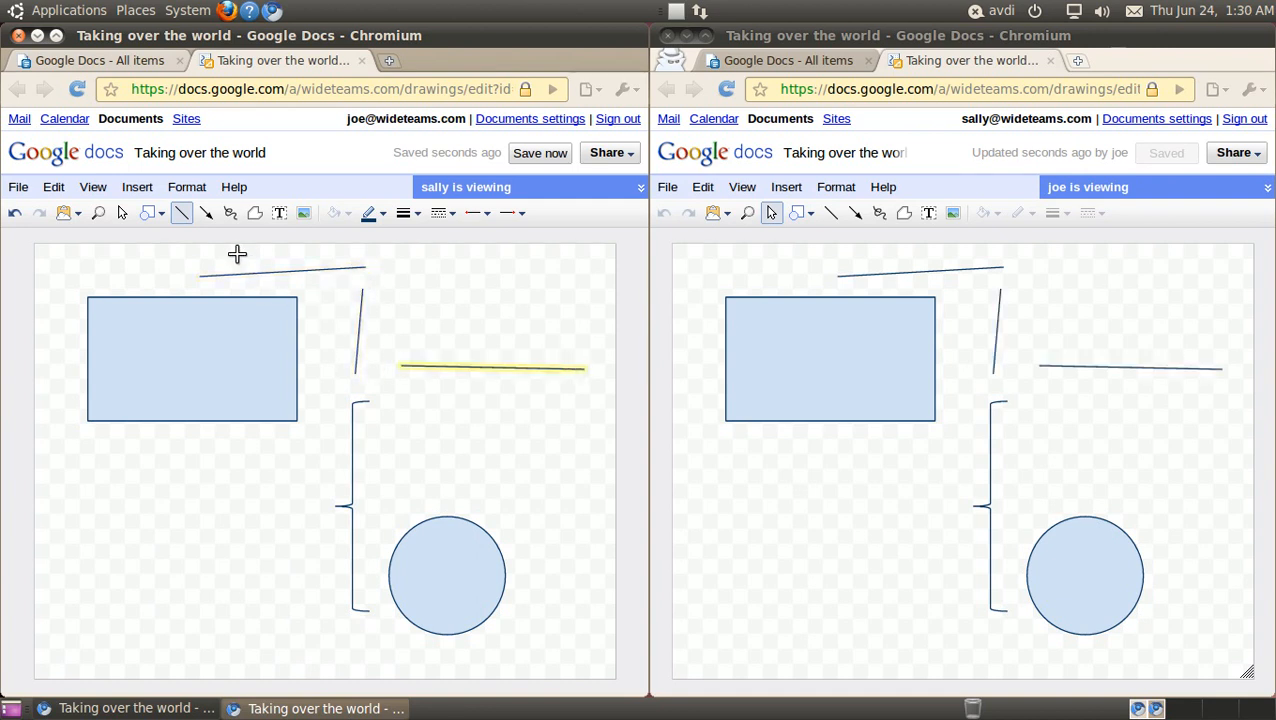
click(206, 213)
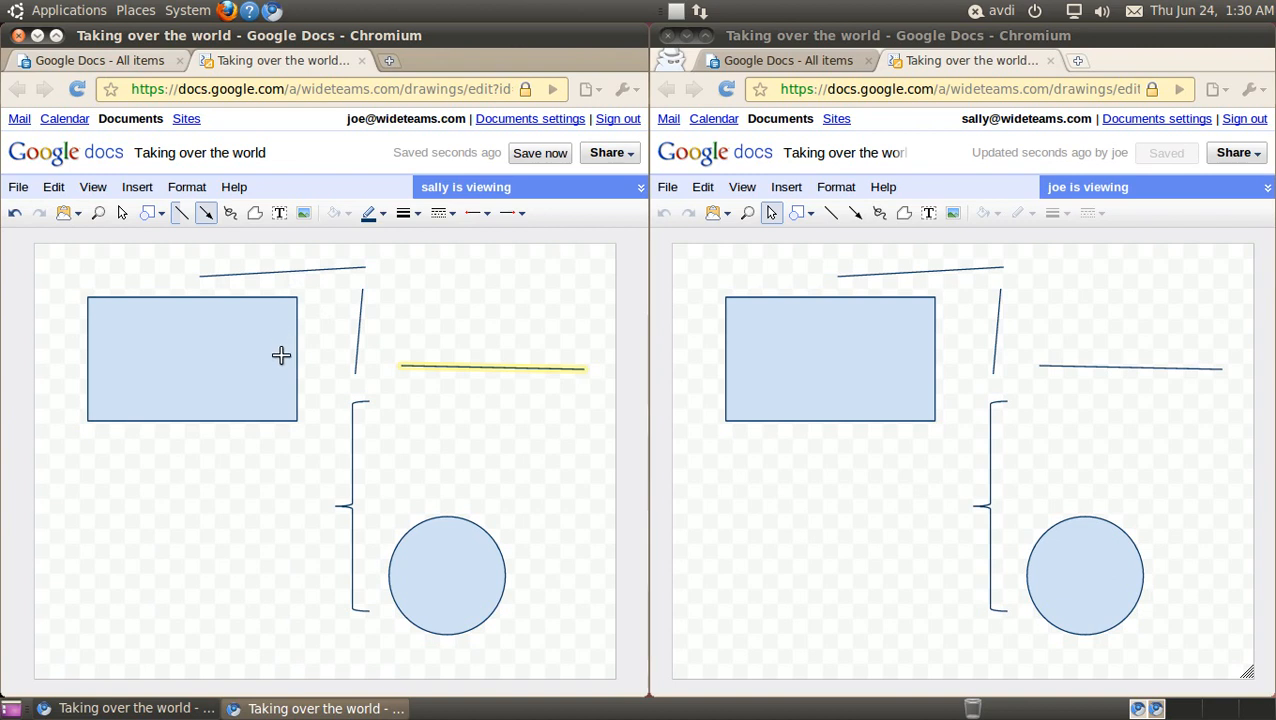
mouse_move(401, 546)
mouse_down()
mouse_move(353, 514)
mouse_move(293, 432)
mouse_up()
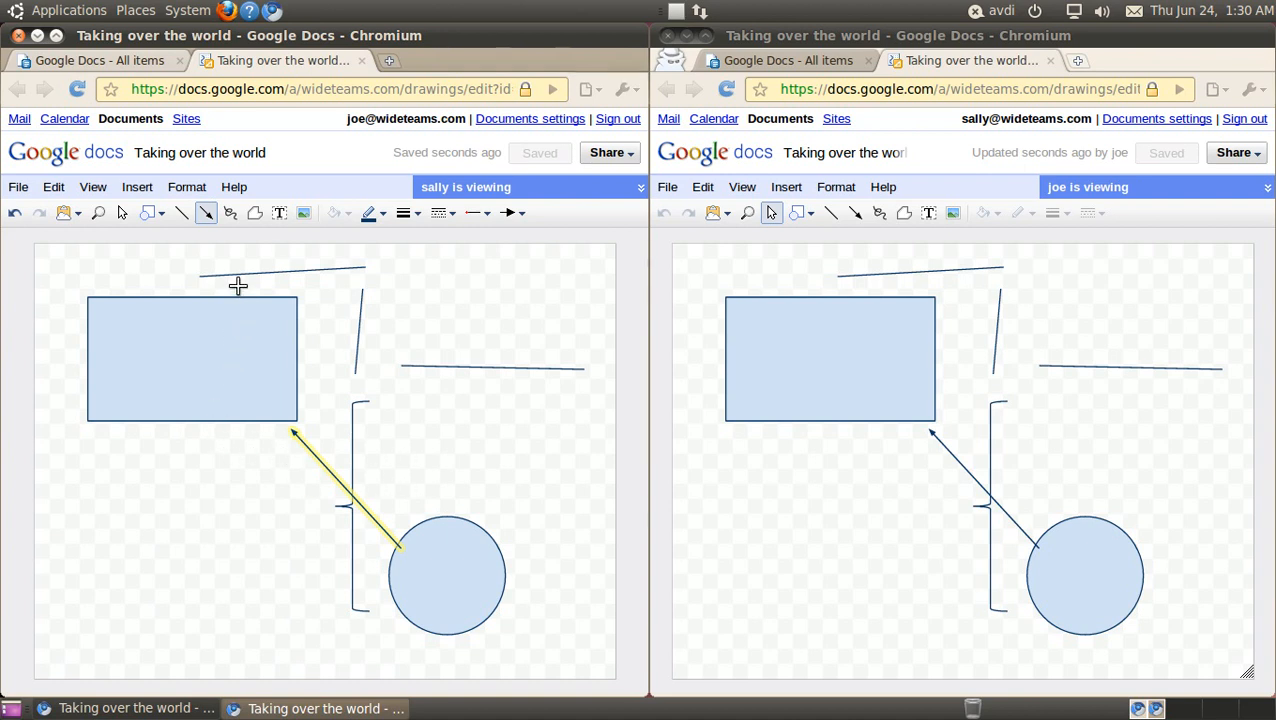
- Draw a freehand spiral with the Scribble tool in the empty area below the rectangle
click(230, 212)
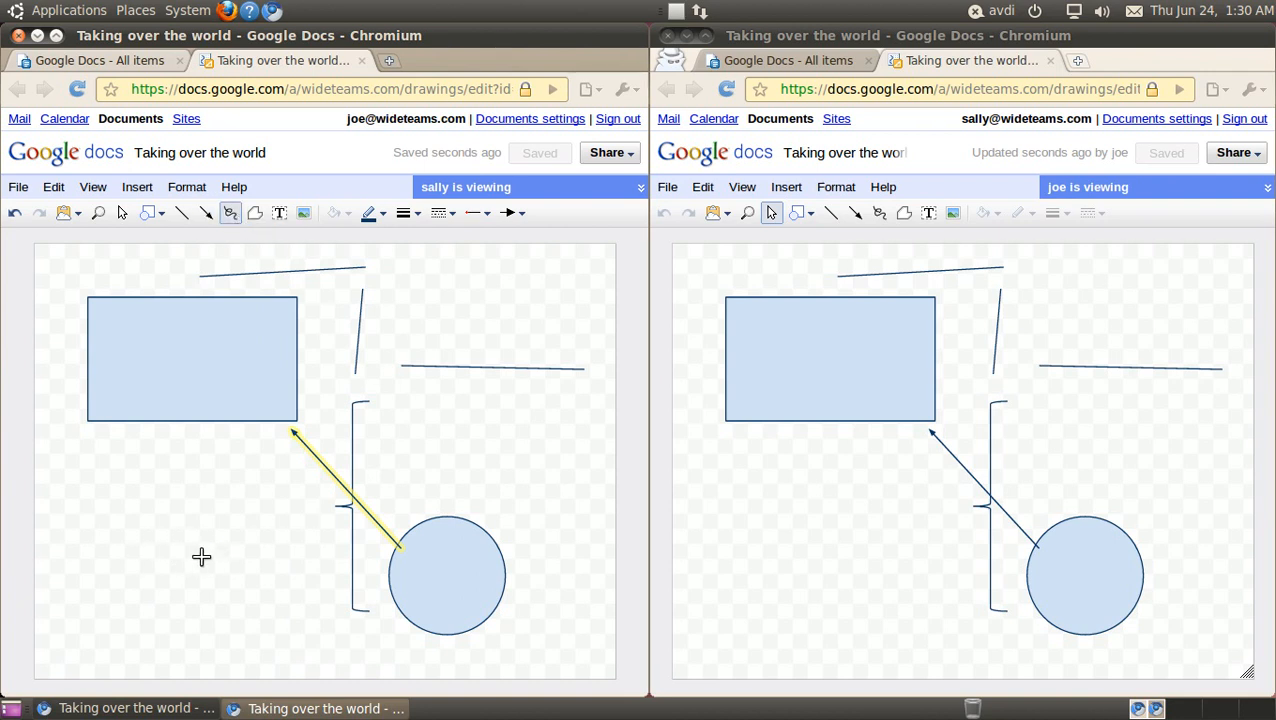
mouse_move(208, 638)
mouse_down()
mouse_move(176, 603)
mouse_move(180, 520)
mouse_move(273, 519)
mouse_move(272, 588)
mouse_move(221, 594)
mouse_move(197, 560)
mouse_move(236, 572)
mouse_up()
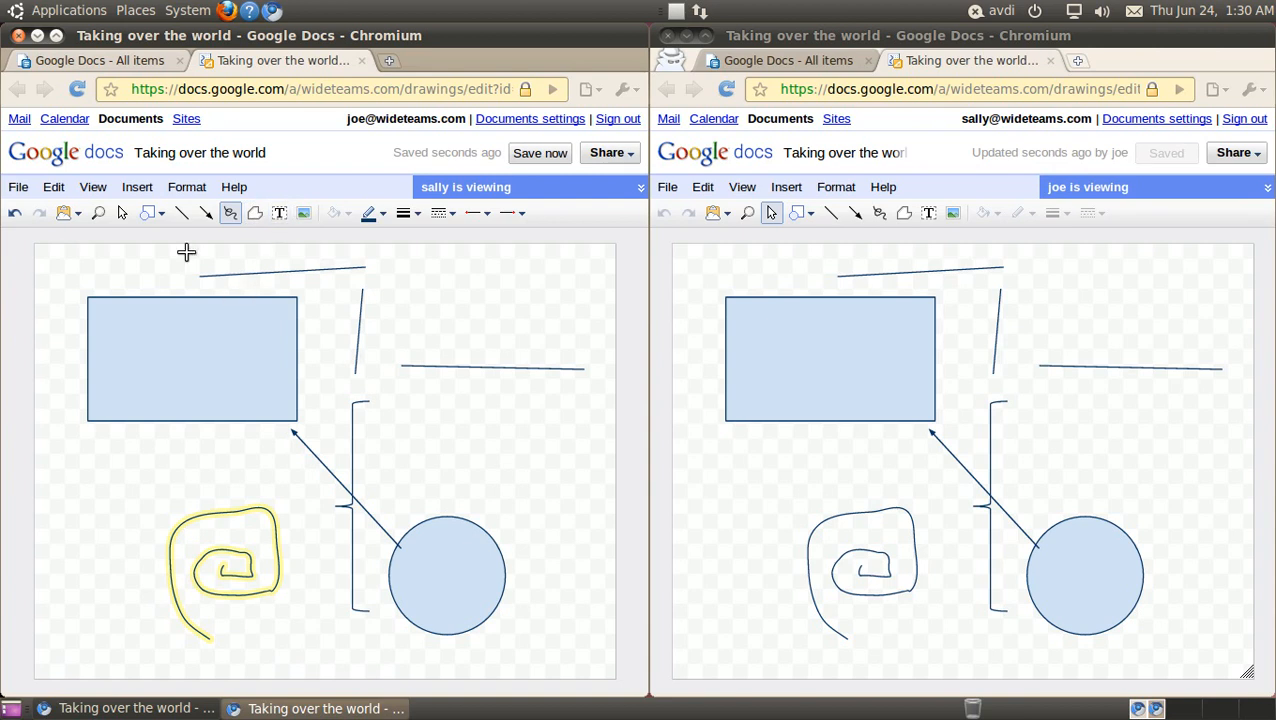
click(122, 212)
- Set the circle's outline width to 12px and its fill colour to light red
click(220, 376)
click(452, 540)
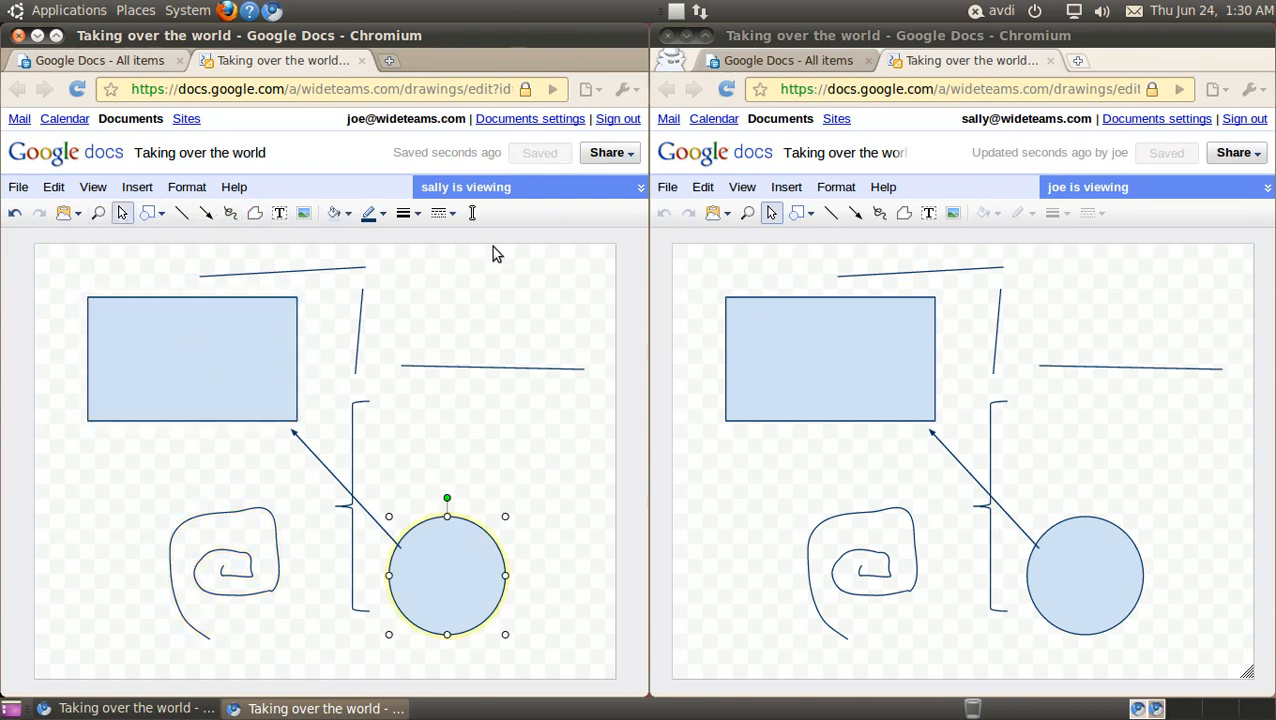
click(408, 216)
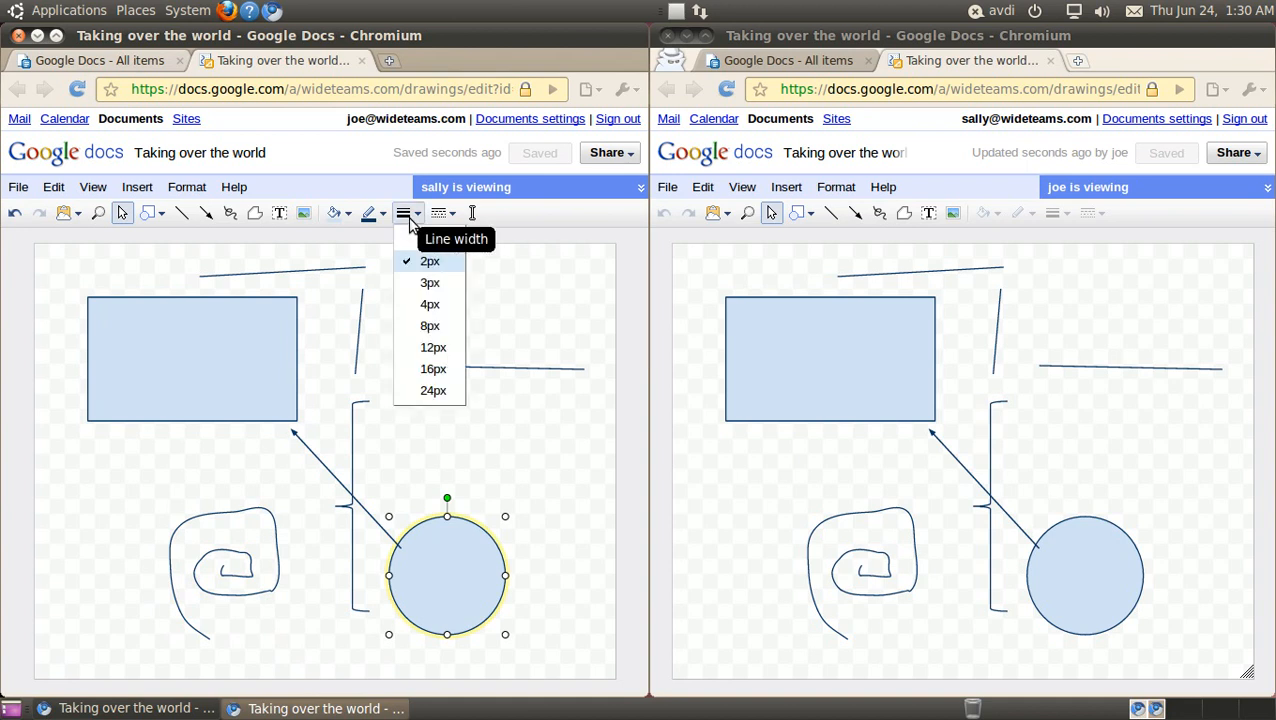
click(424, 347)
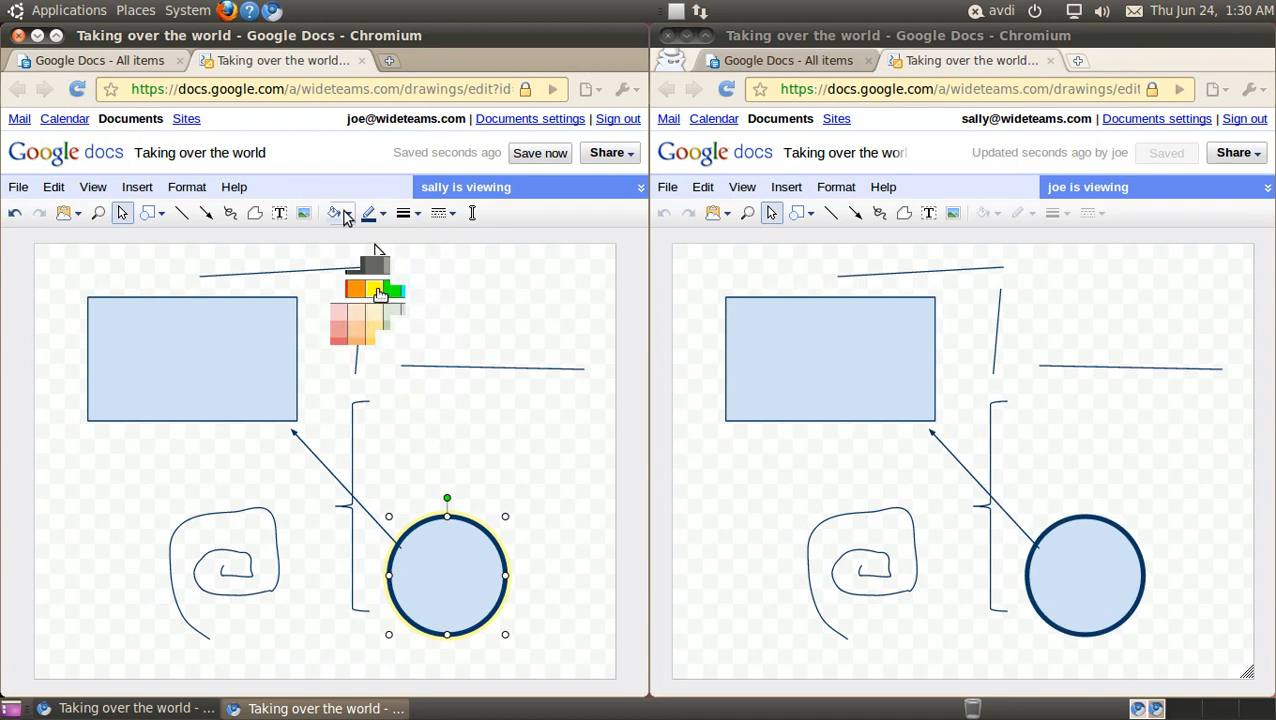
click(338, 329)
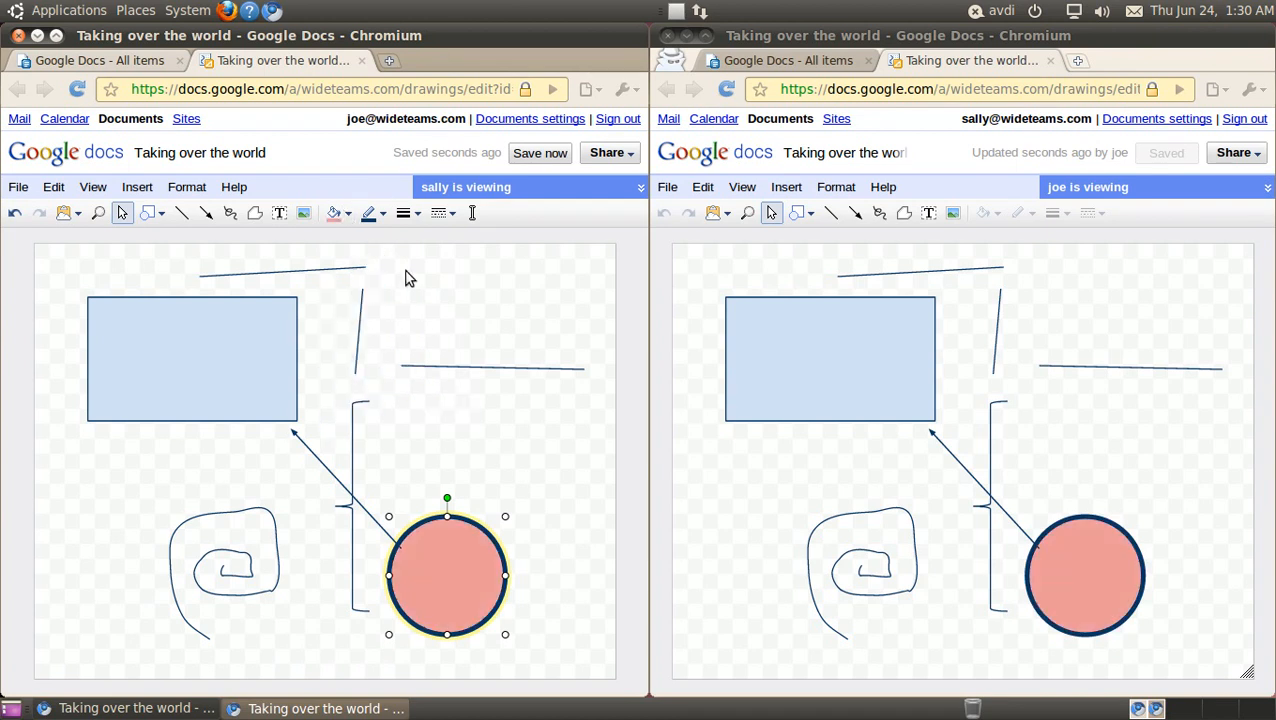
- Add the text "This is text" inside the rectangle and rotate the rectangle clockwise
click(176, 437)
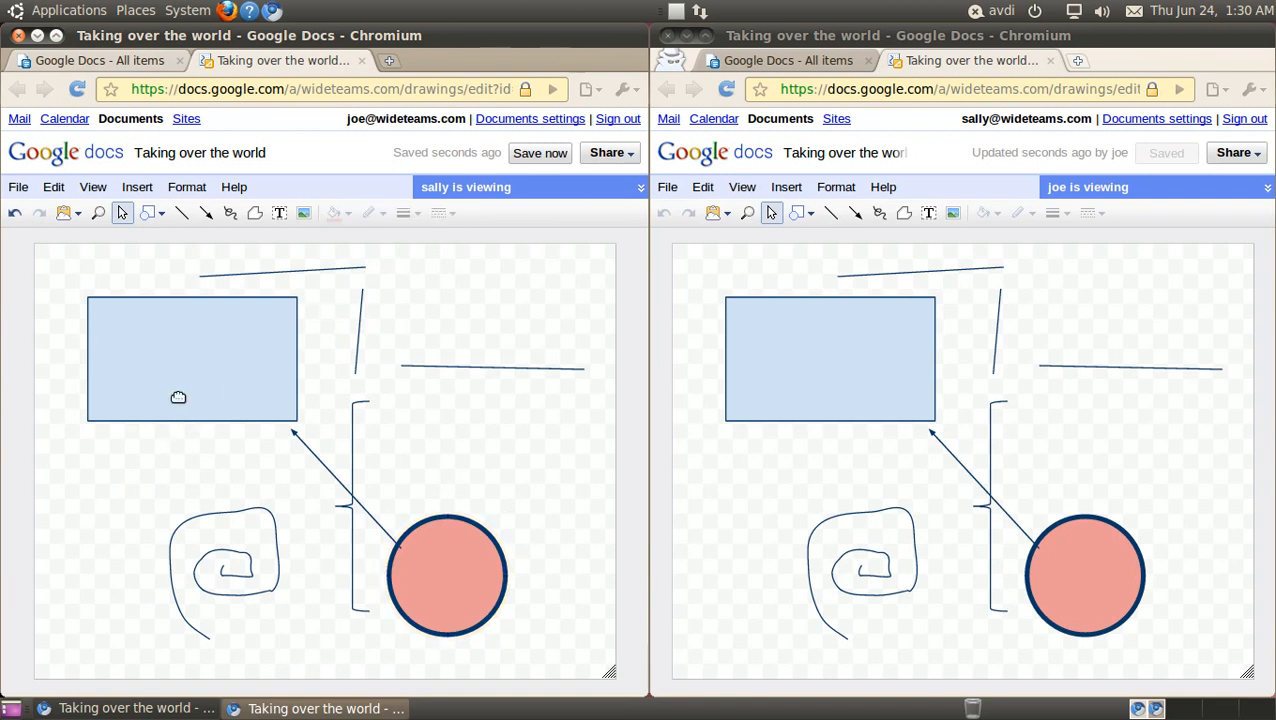
click(206, 354)
click(206, 354)
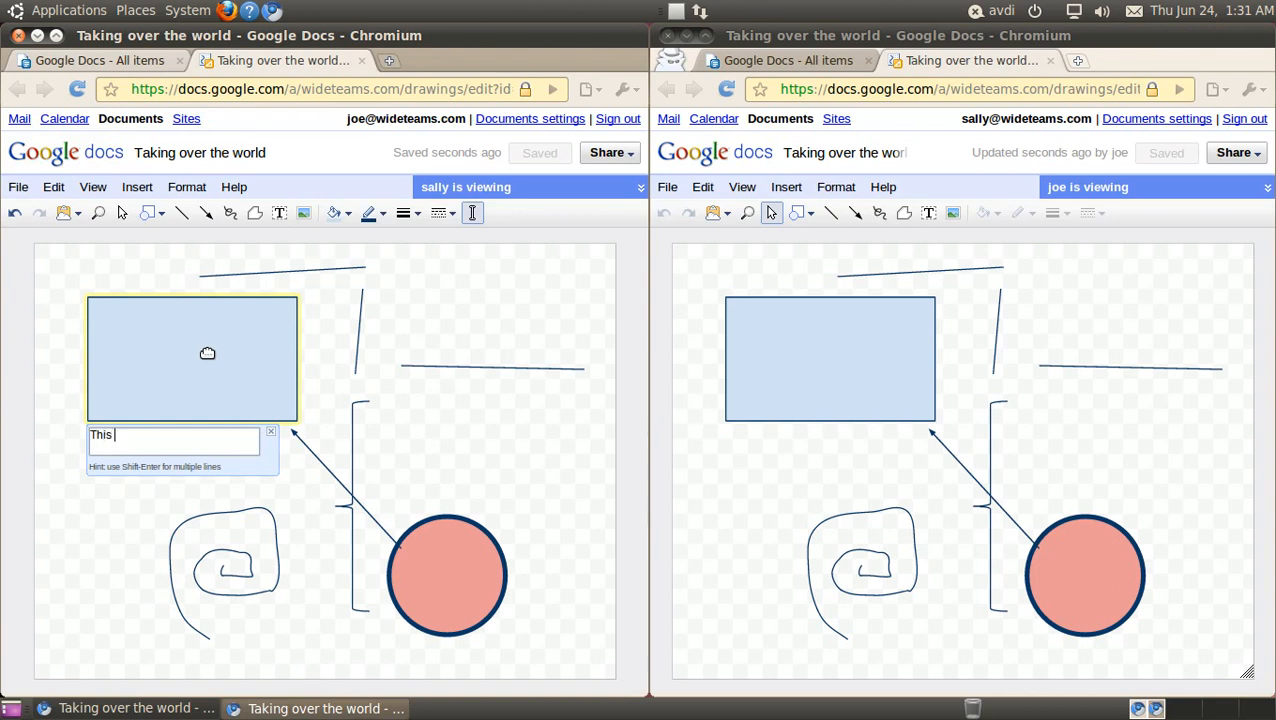
text(This is text)
key(Return)
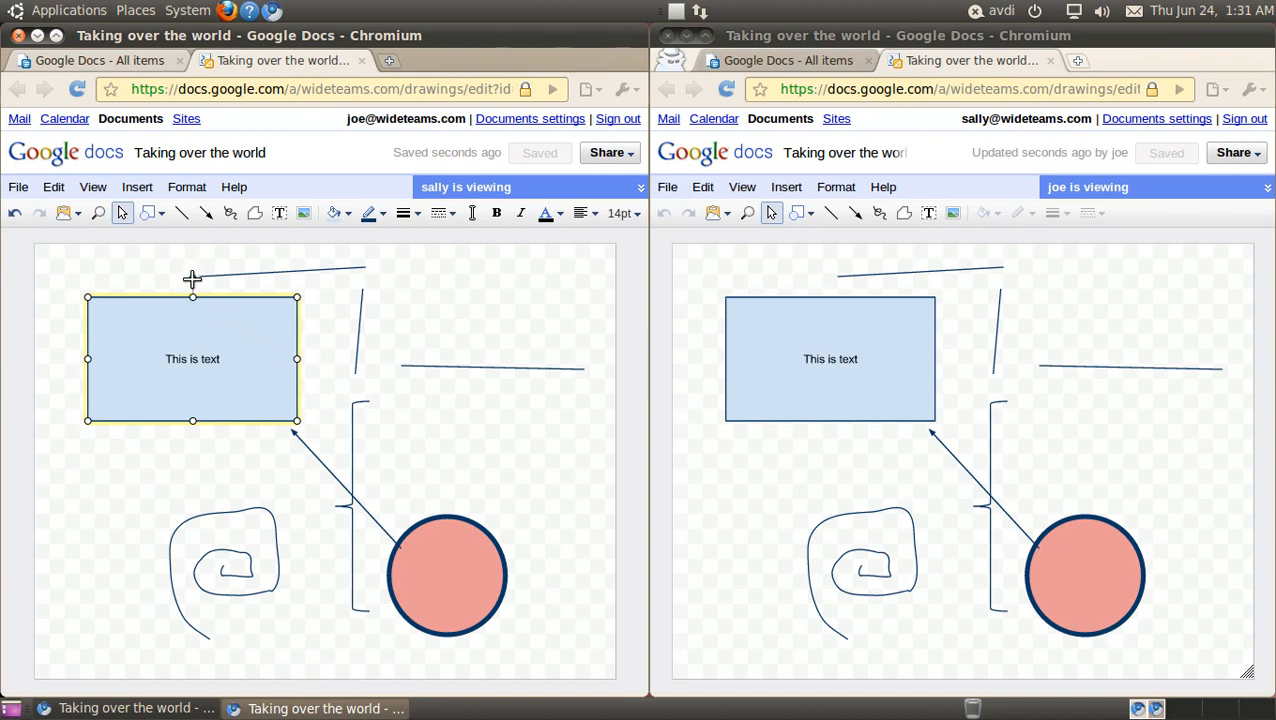
drag(192, 279, 230, 289)
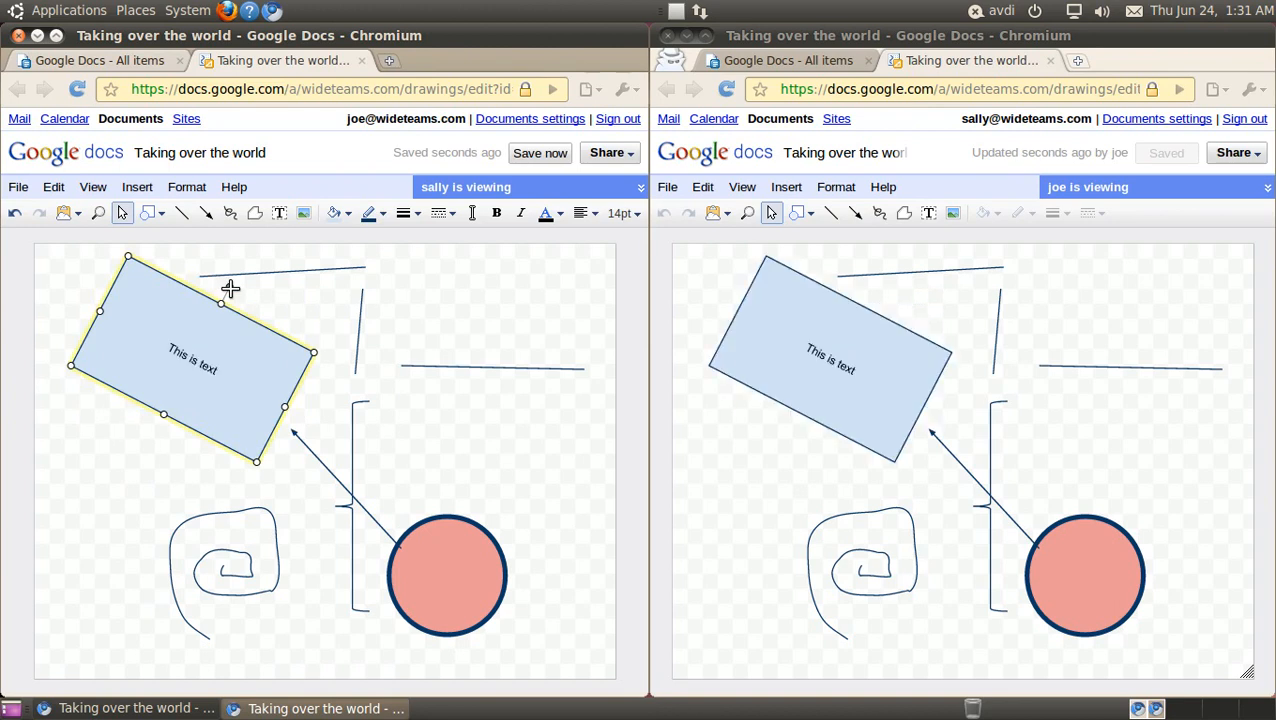
- Search Google Image Search for "frog" and insert the photo of the green frog on a black background
click(304, 216)
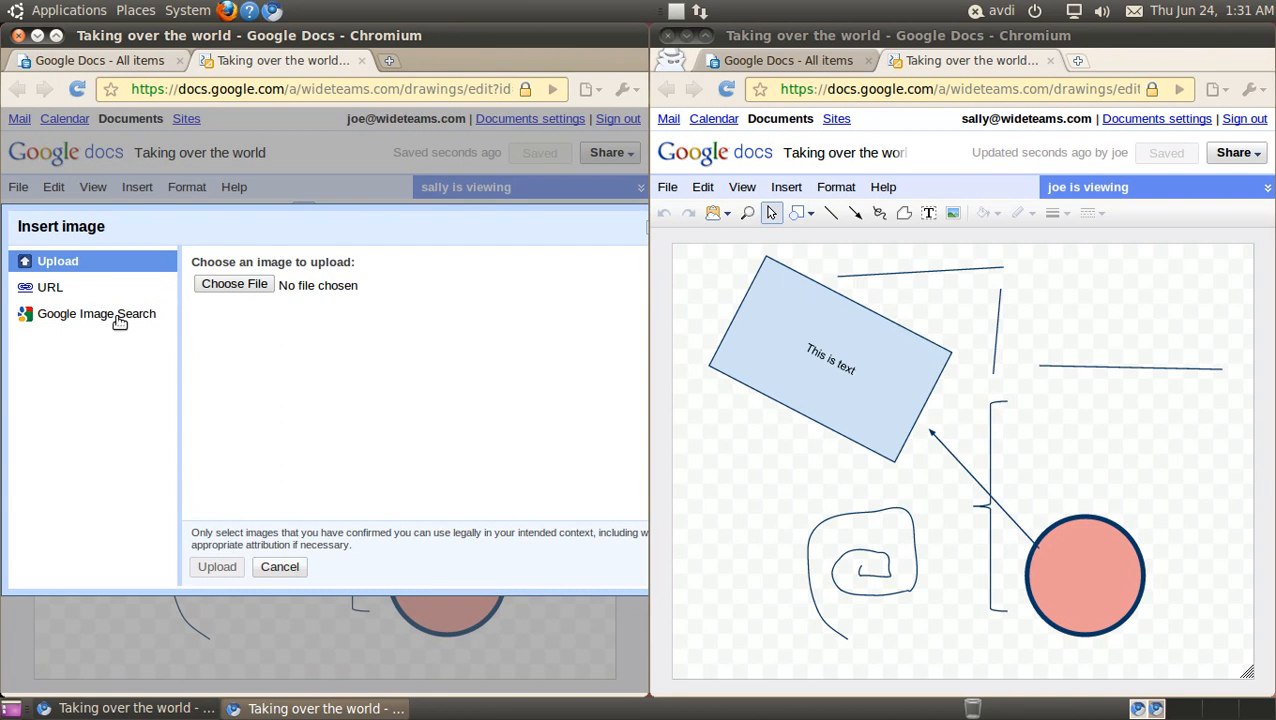
click(118, 318)
click(354, 263)
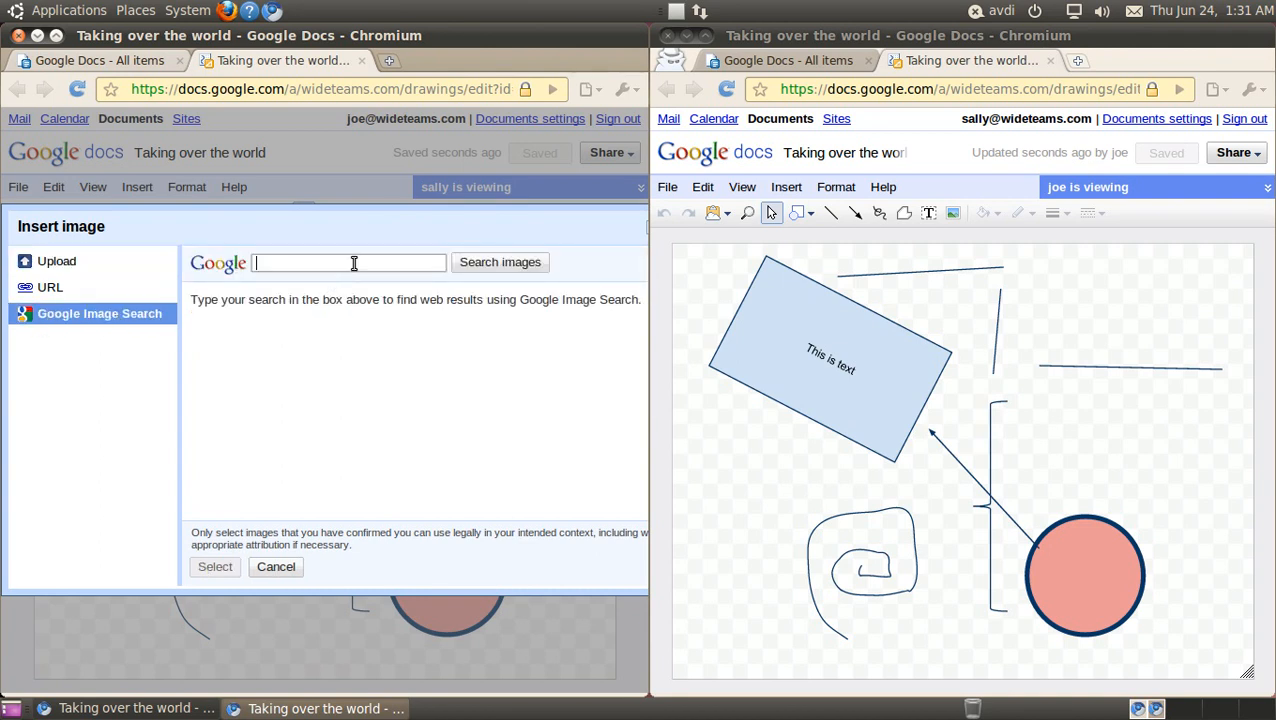
text(frog)
click(536, 267)
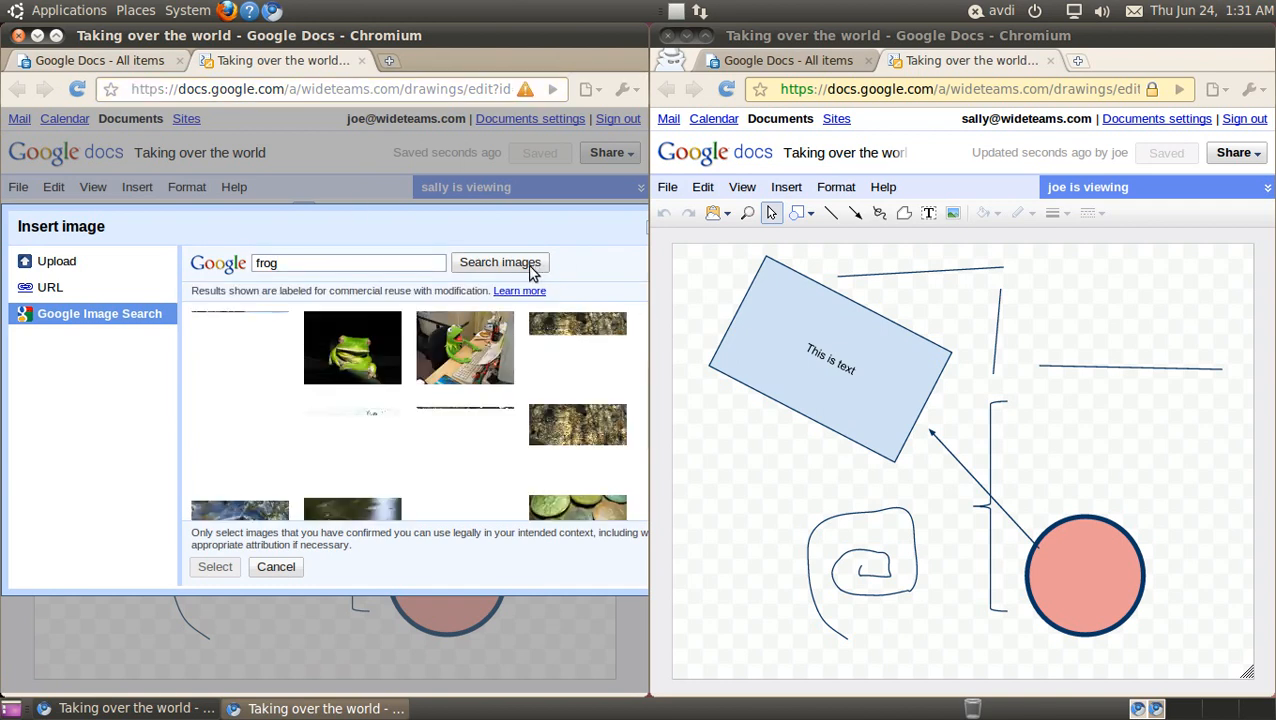
click(338, 376)
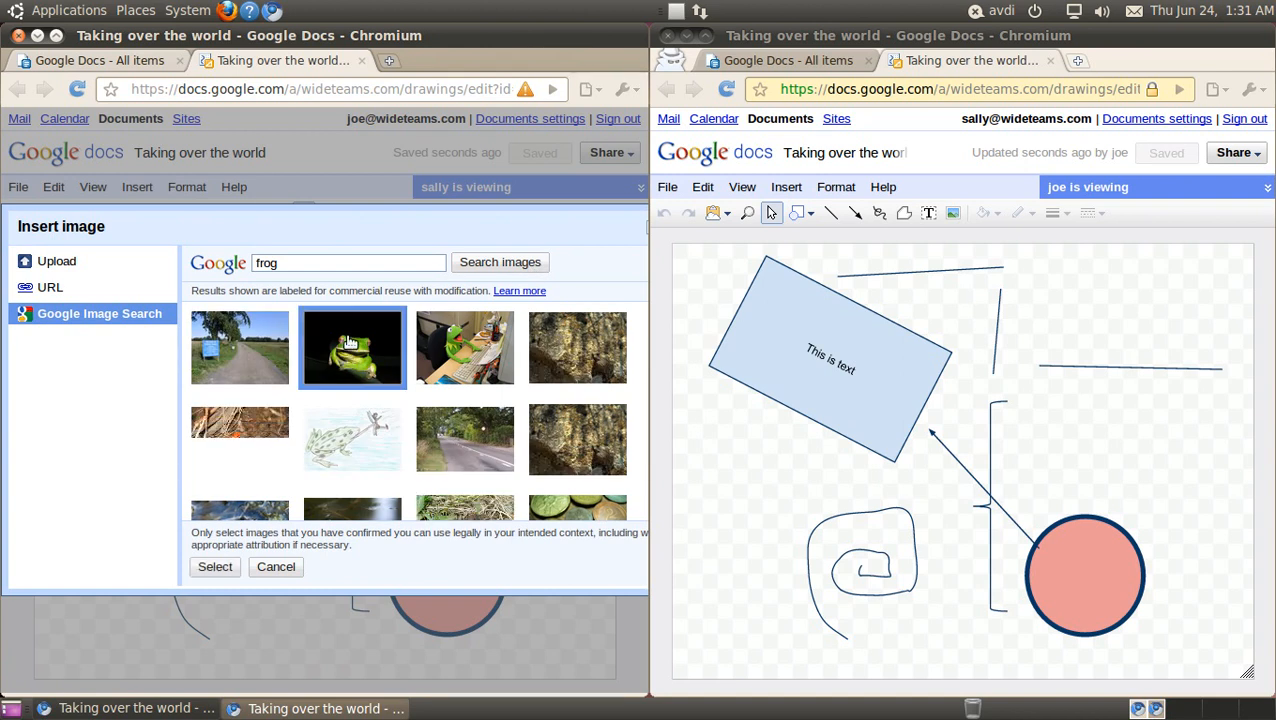
click(215, 566)
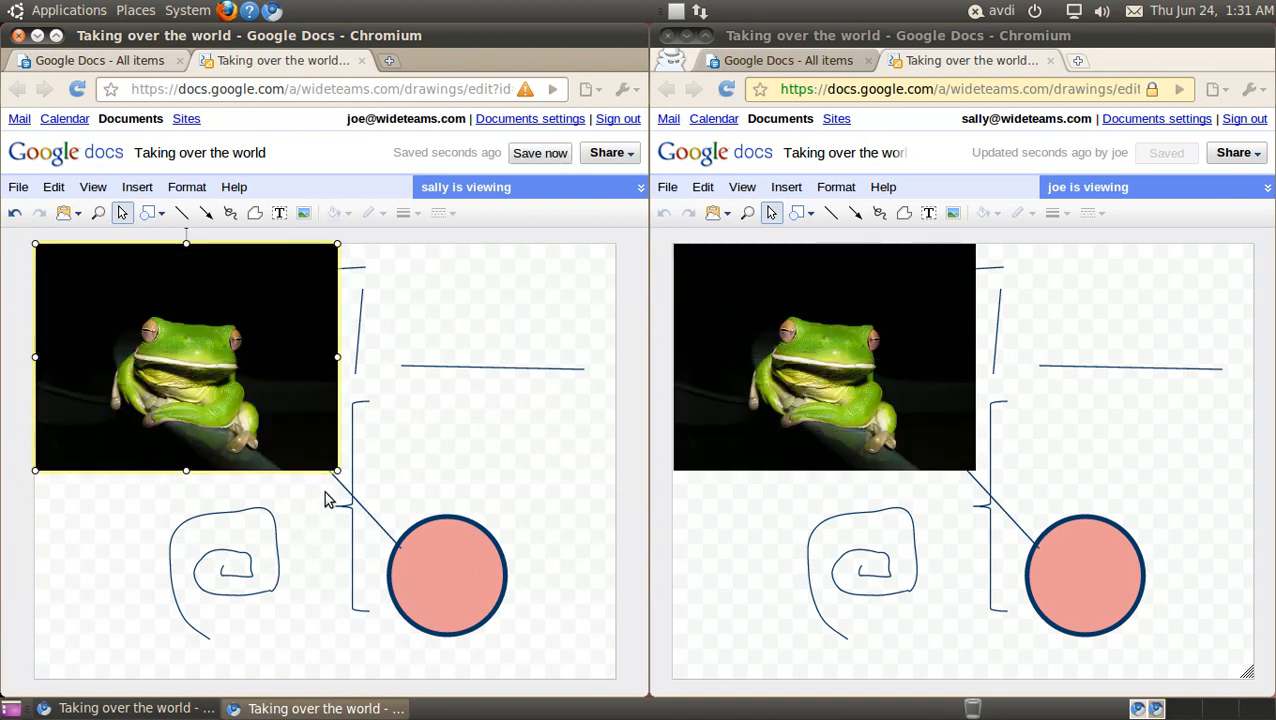
- Shrink the frog image and move it to the right of the rectangle, just above the circle
drag(336, 469, 262, 366)
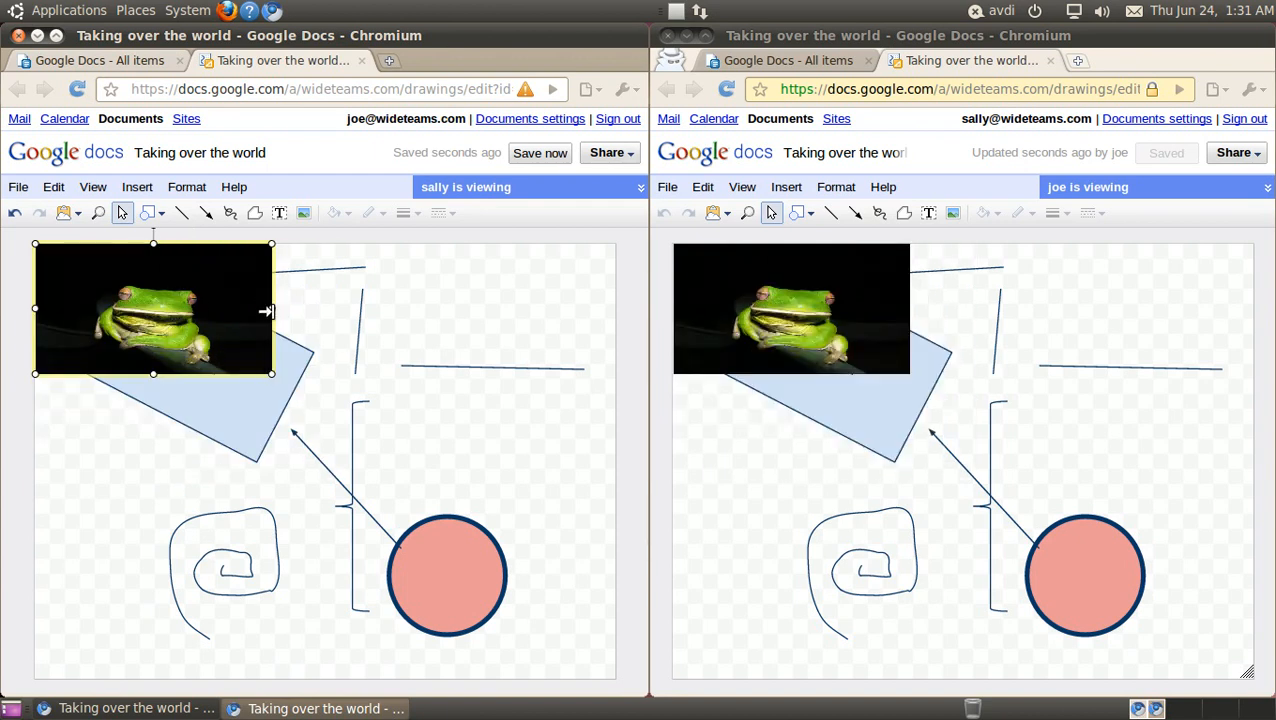
drag(188, 284, 485, 377)
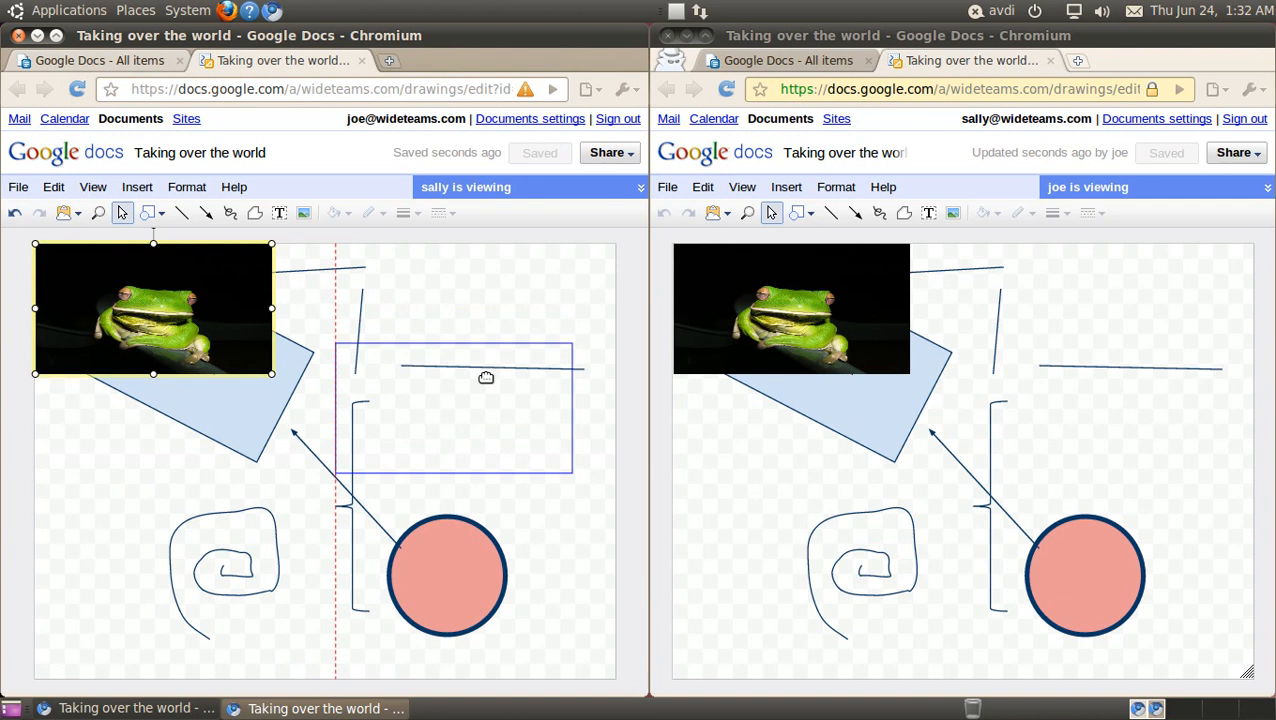
drag(485, 377, 488, 372)
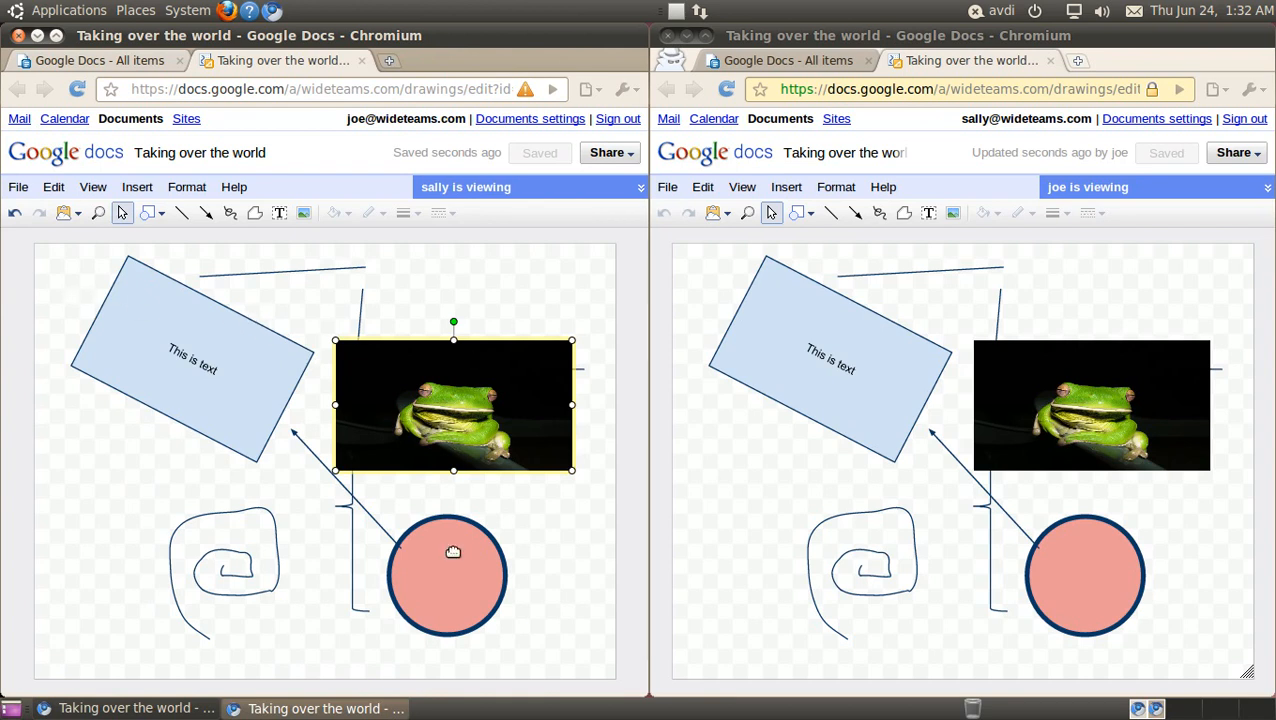
- Open the drawing's chat and send the collaborator a message reading "hello" followed by a first name
click(592, 190)
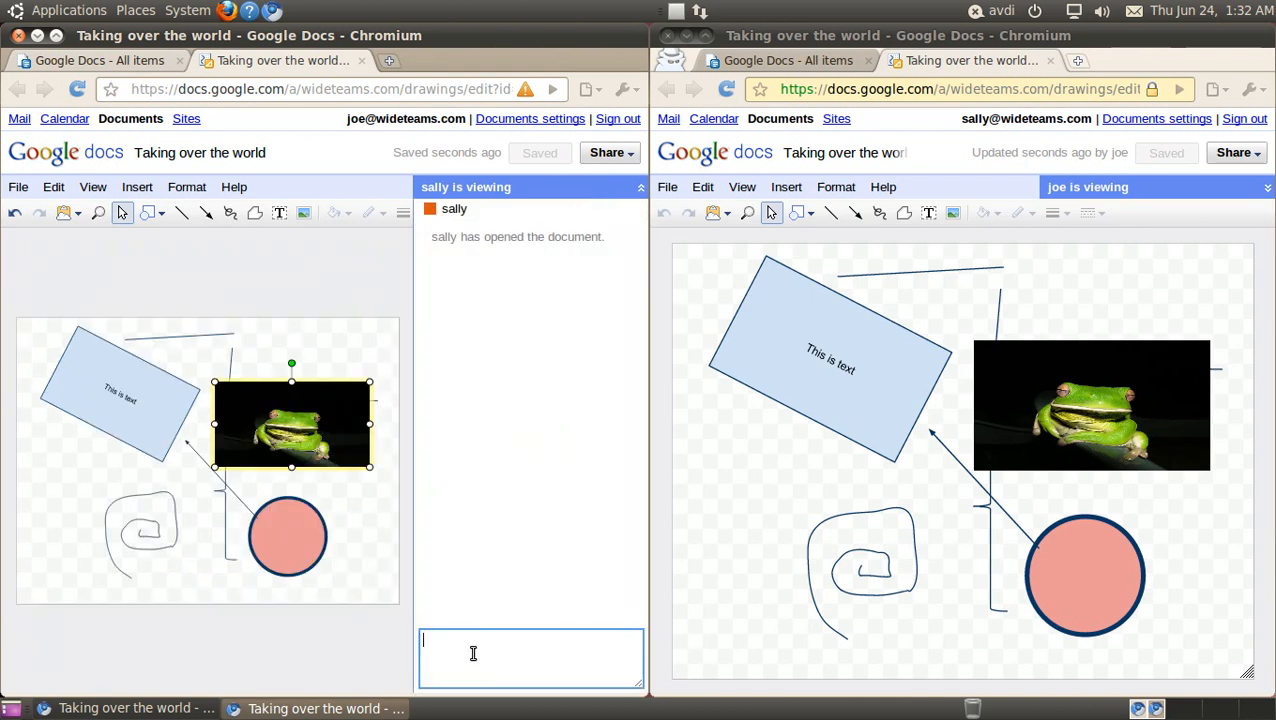
text(hello joe)
key(Return)
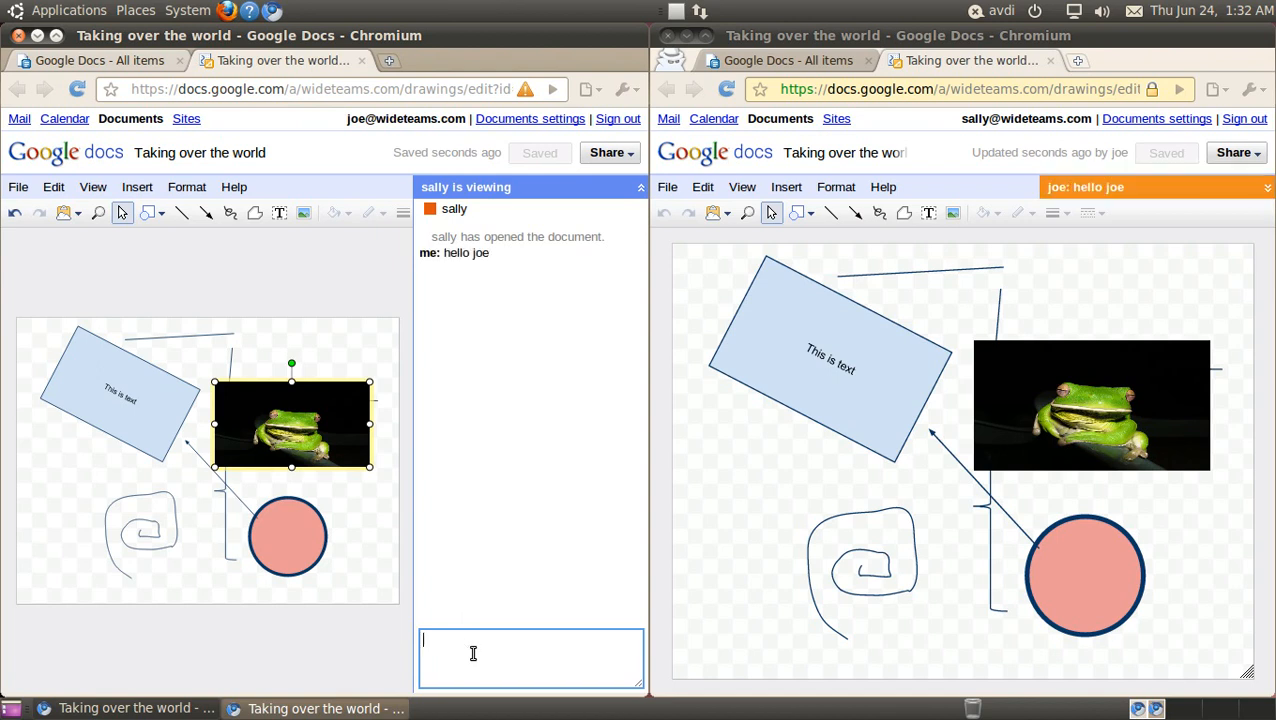
- Reply from the second account's chat with "hi" and a first name, and collapse the chat in both browser windows
click(1139, 194)
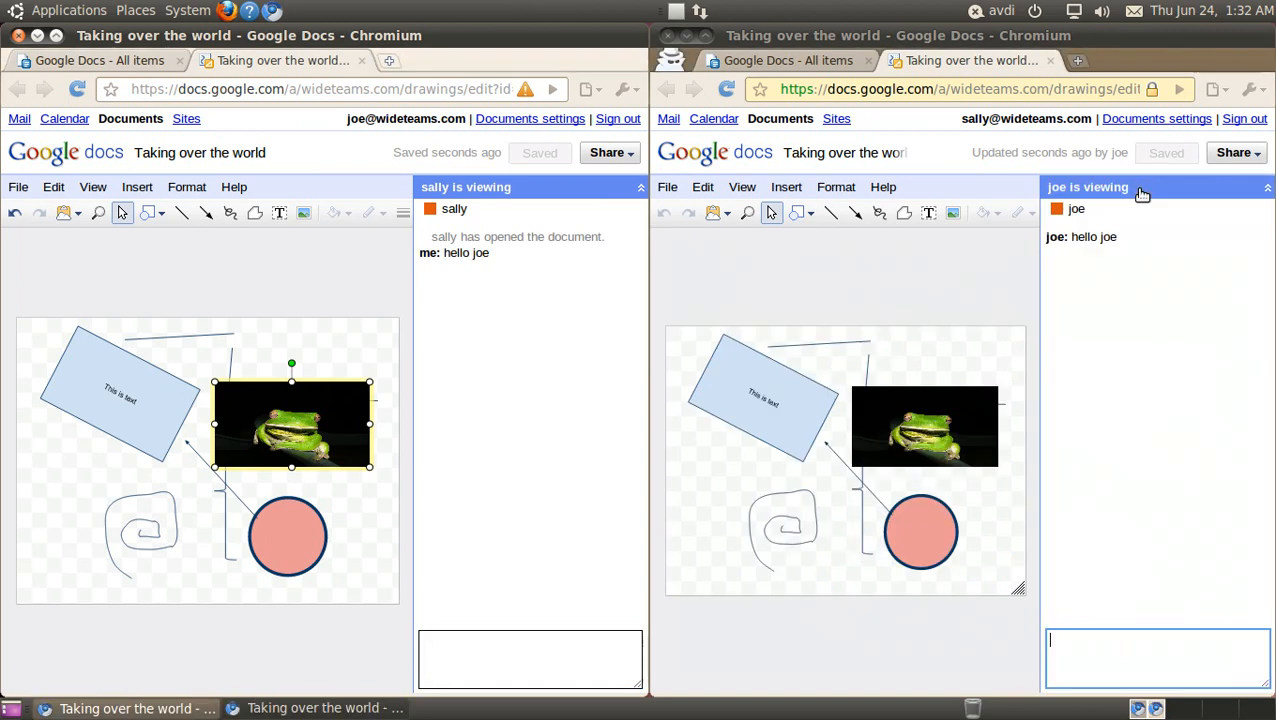
click(1146, 642)
text(hi sally)
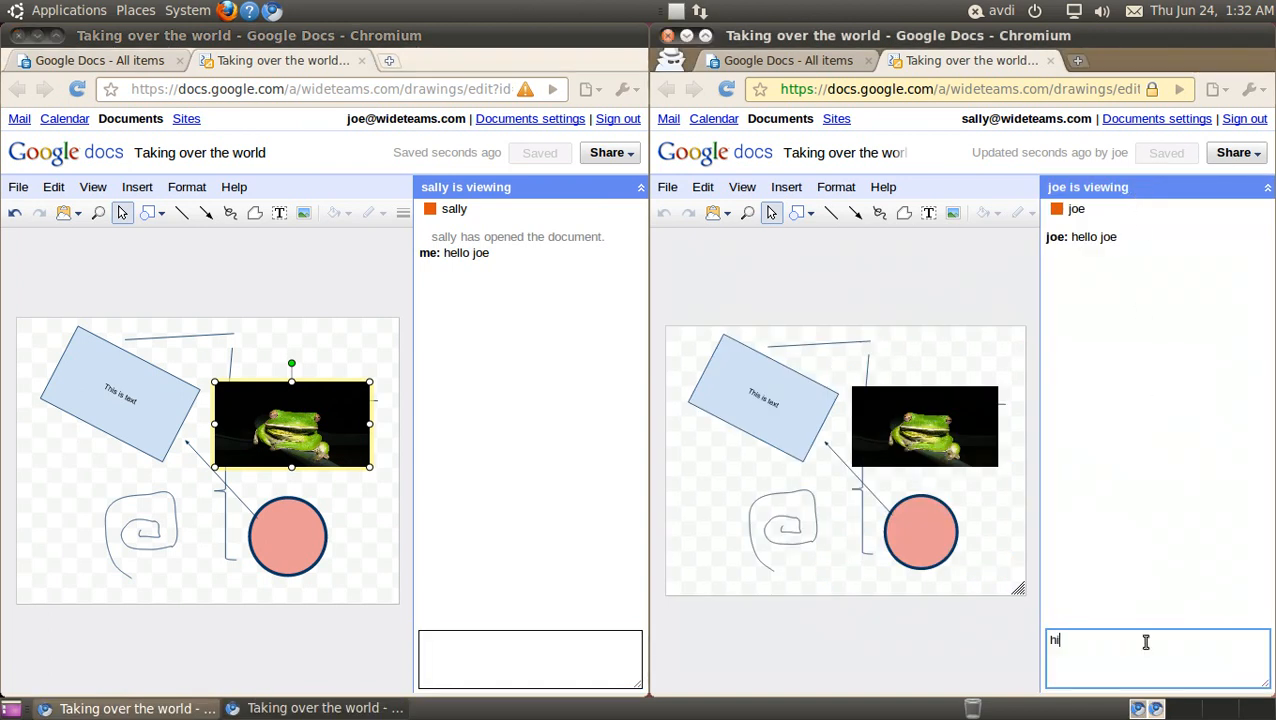
key(Return)
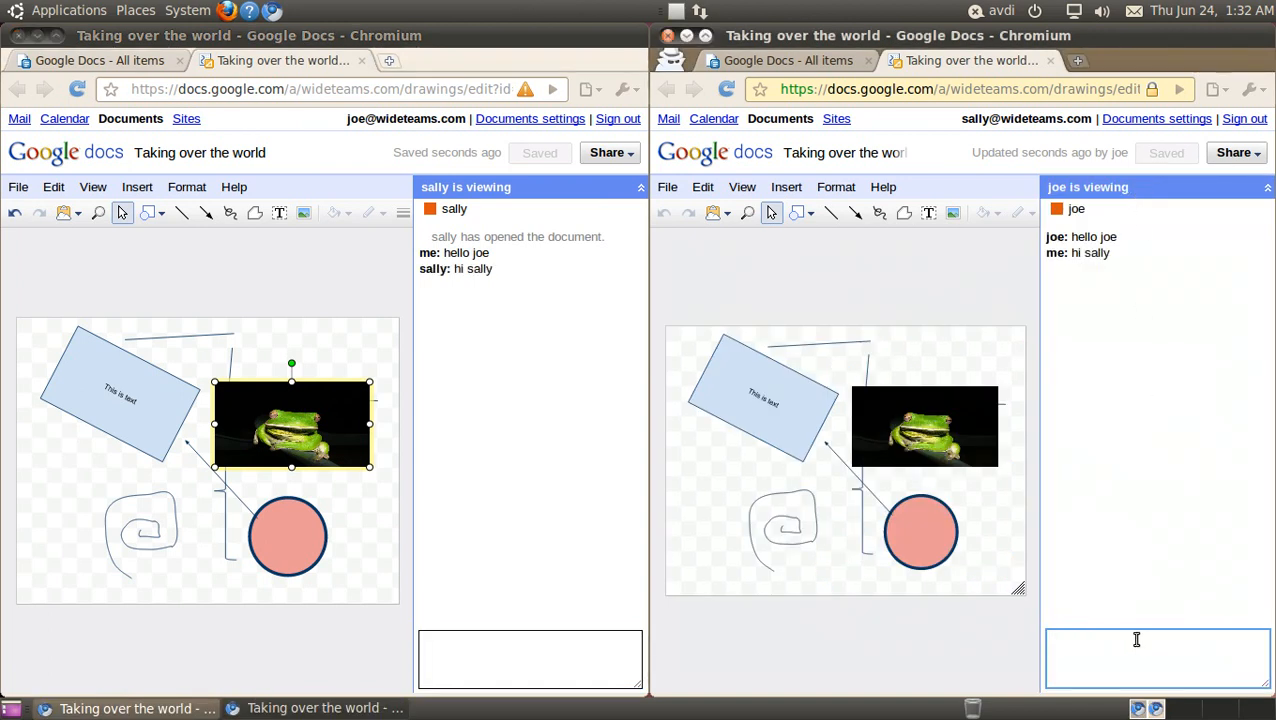
click(594, 188)
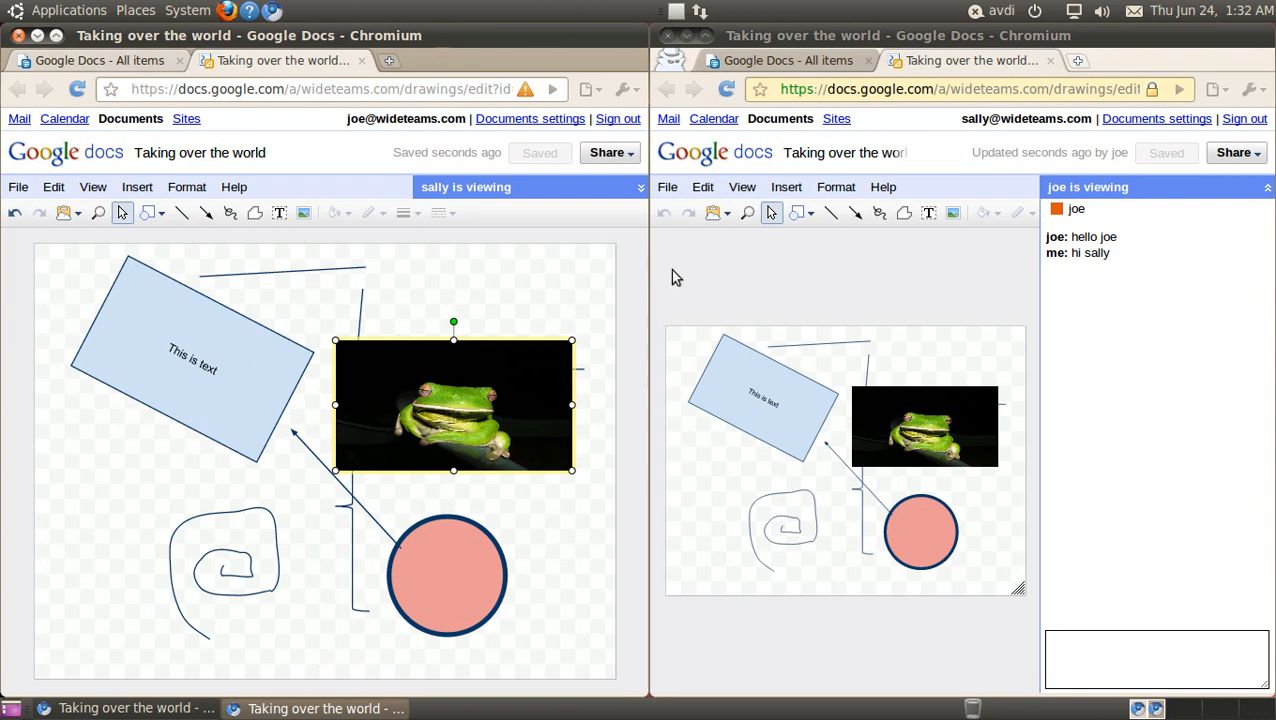
click(1266, 191)
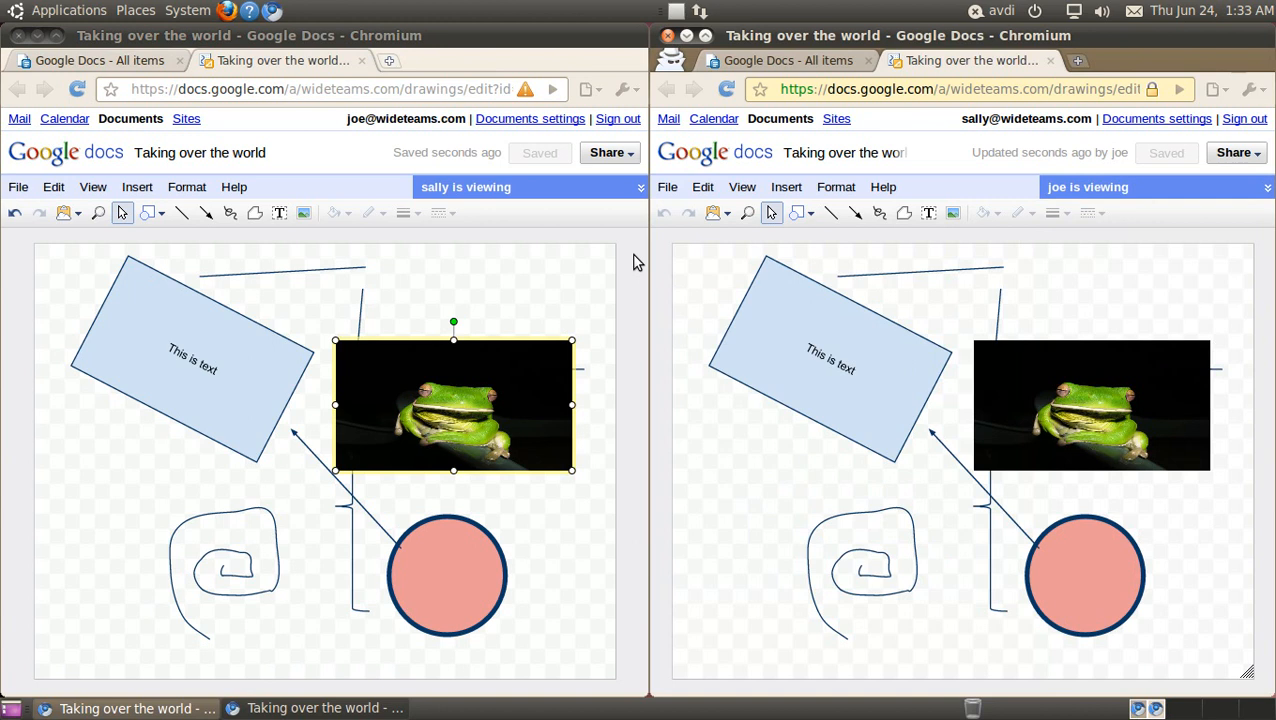